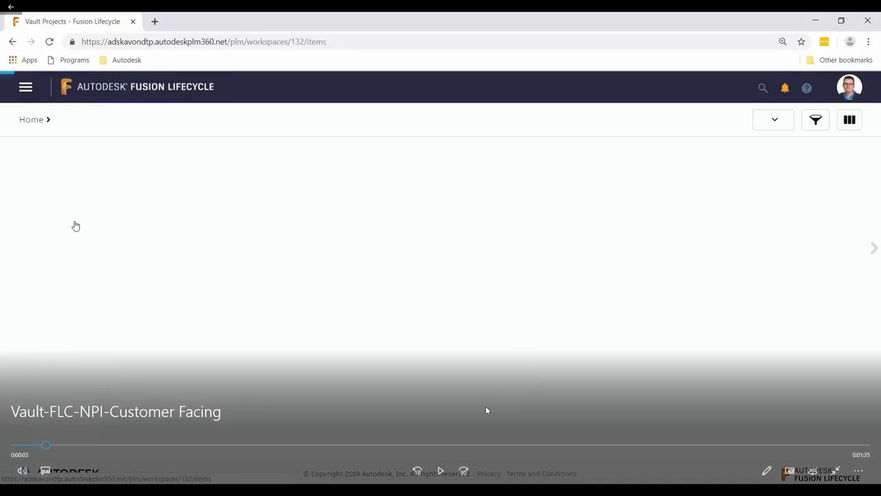
- Play the Vault-FLC-NPI demo with pauses through the new Otx Machine design project's details, up to the product requirements "Big Machine needed"
click(441, 473)
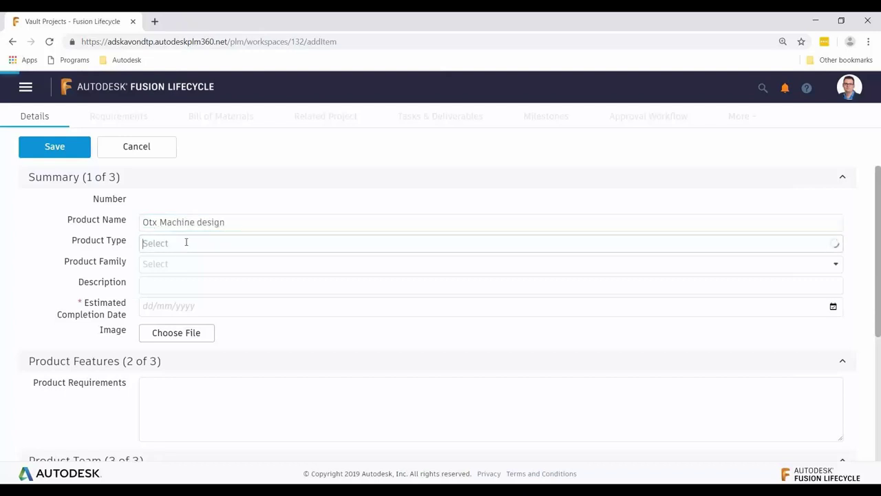
mouse_move(454, 478)
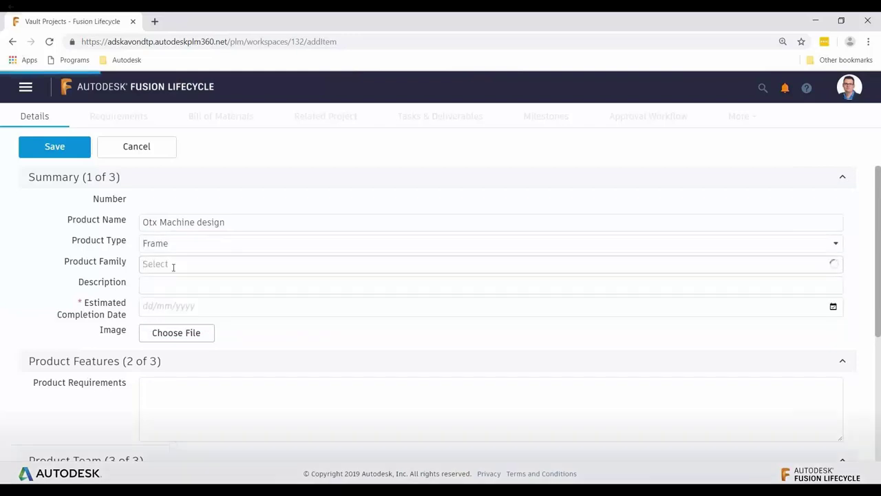
click(440, 470)
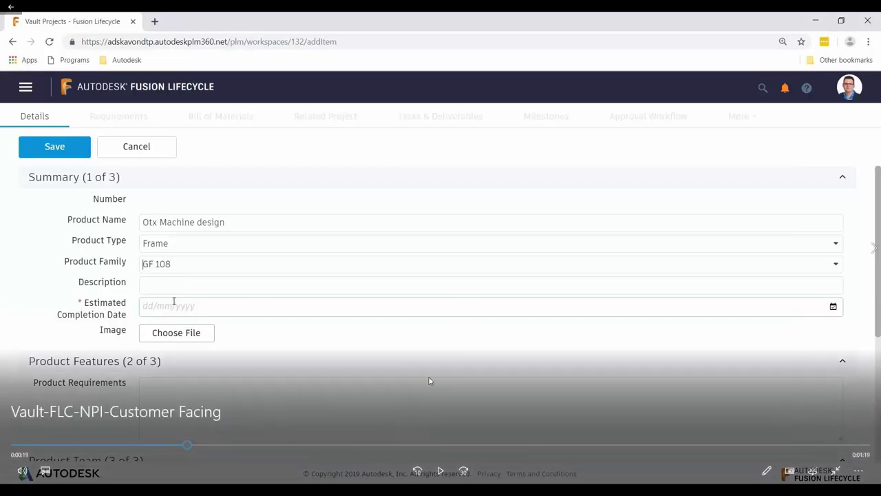
click(441, 472)
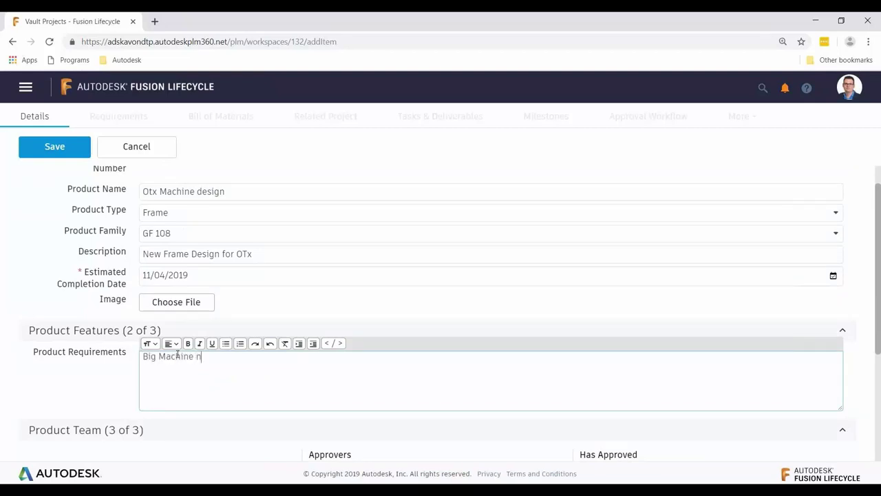
text(eeded)
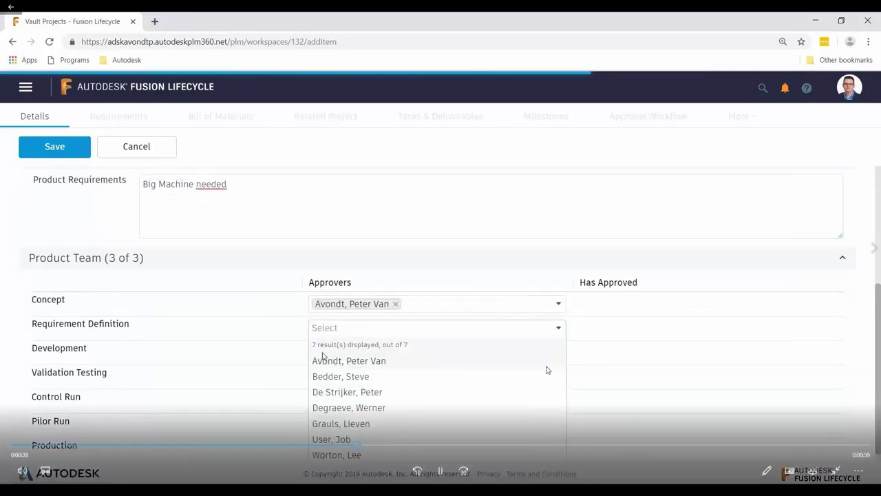
- Step through the NPI demo playback, covering the product team approvers and the final approval of the project's Concept stage
click(441, 471)
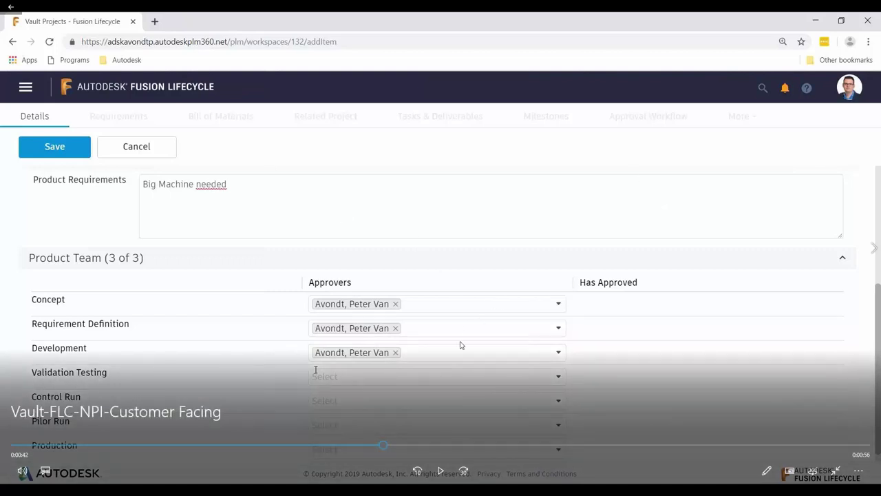
click(442, 472)
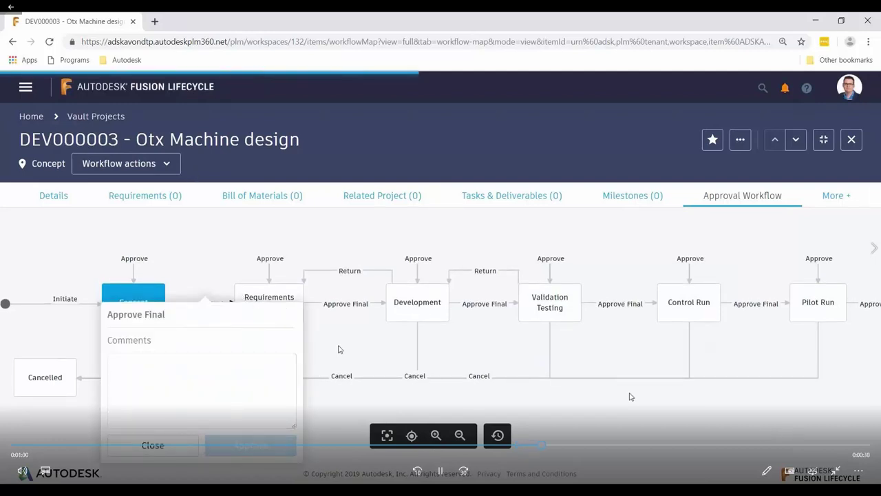
click(440, 471)
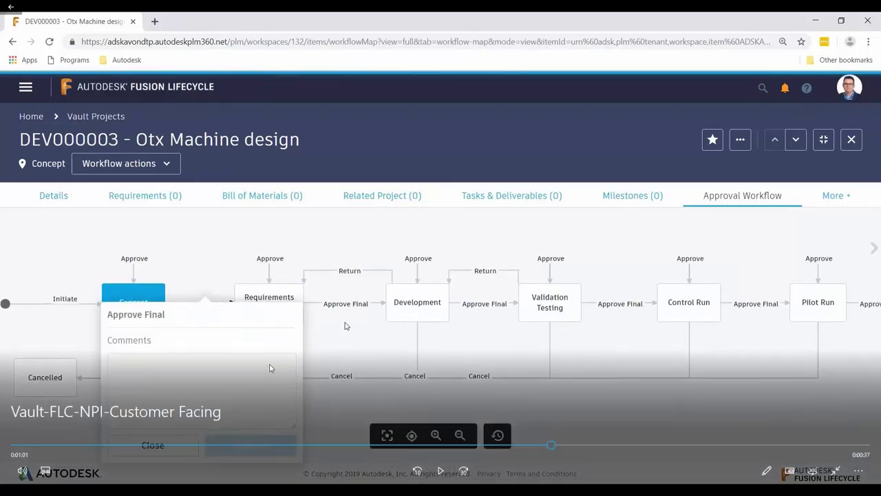
click(440, 470)
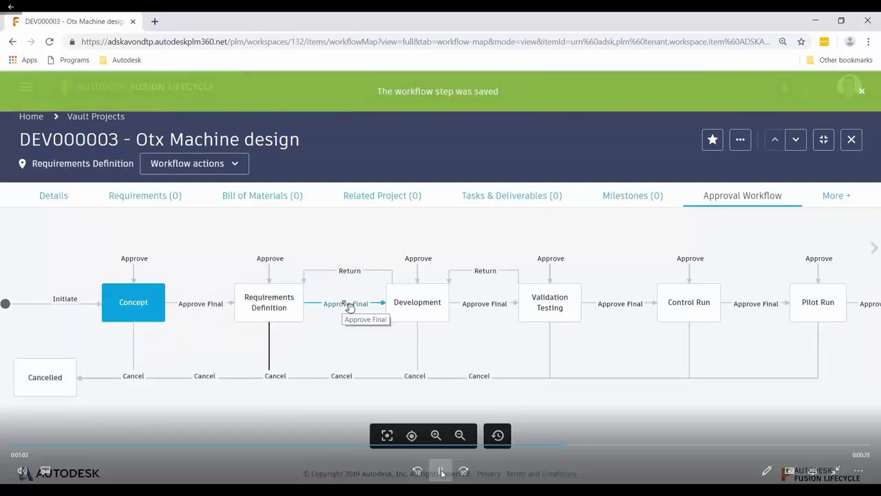
click(440, 471)
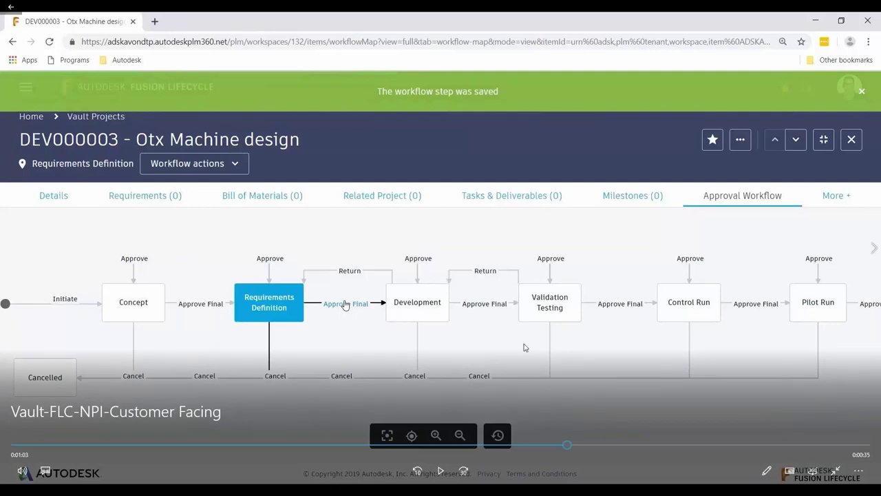
- Play the rest of the NPI demo, examining the Vault project folders and the datasheet of project DEV000003
click(441, 471)
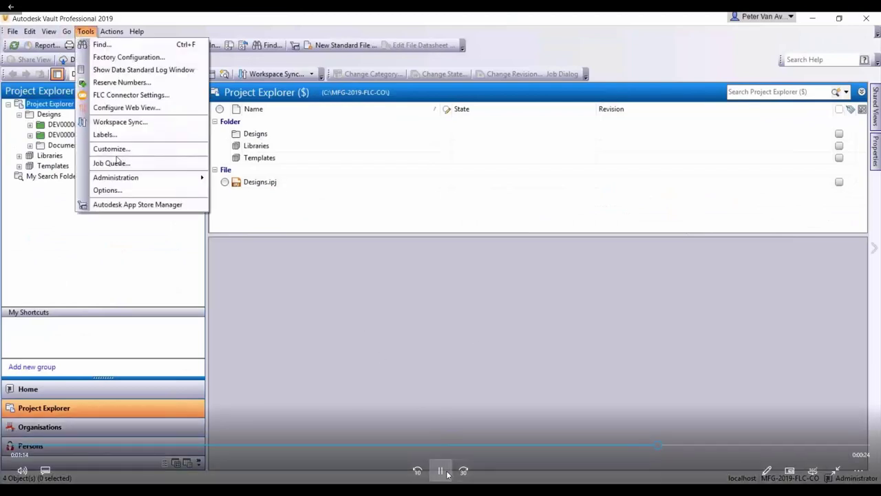
click(441, 471)
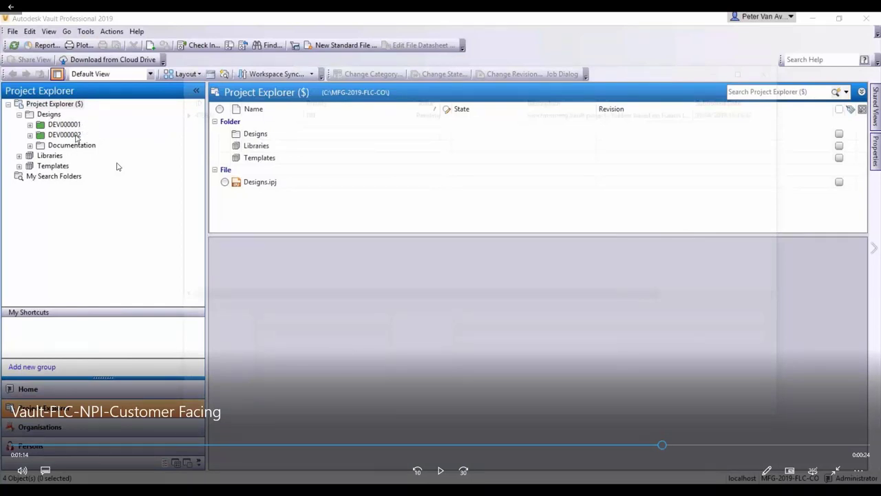
click(441, 471)
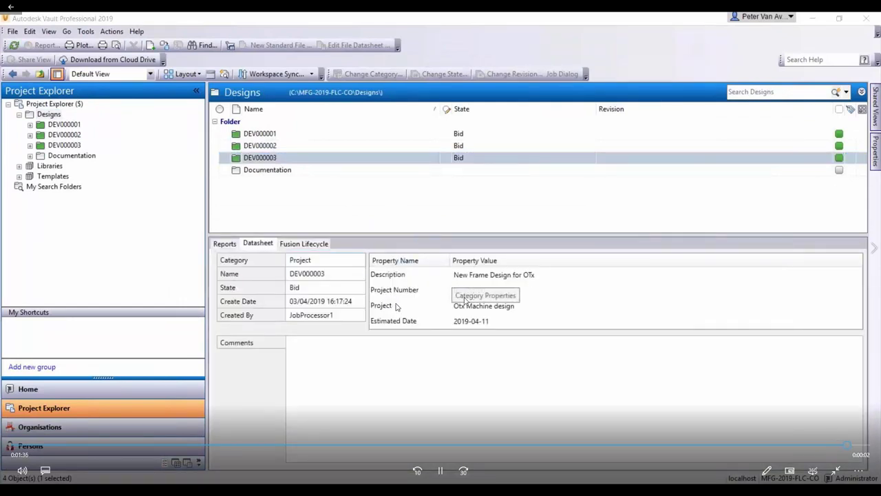
click(386, 367)
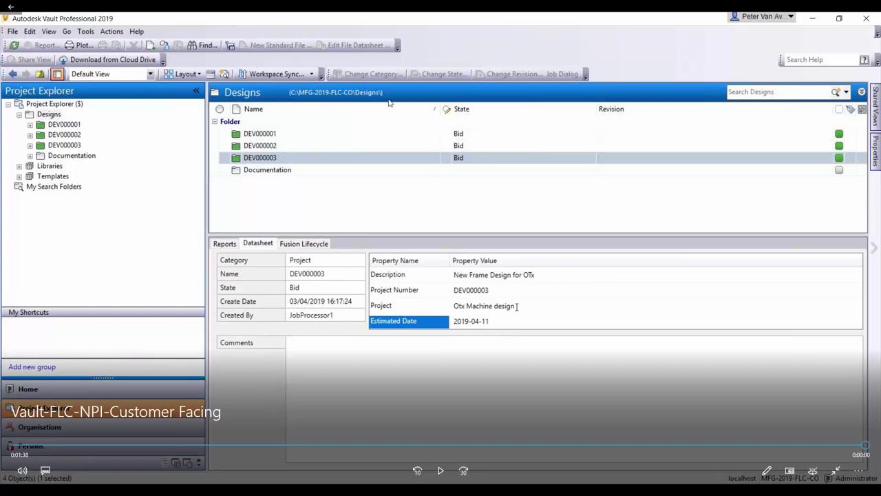
- Leave the finished video, minimize the Movies & TV window and switch back to the PowerPoint slideshow
click(17, 9)
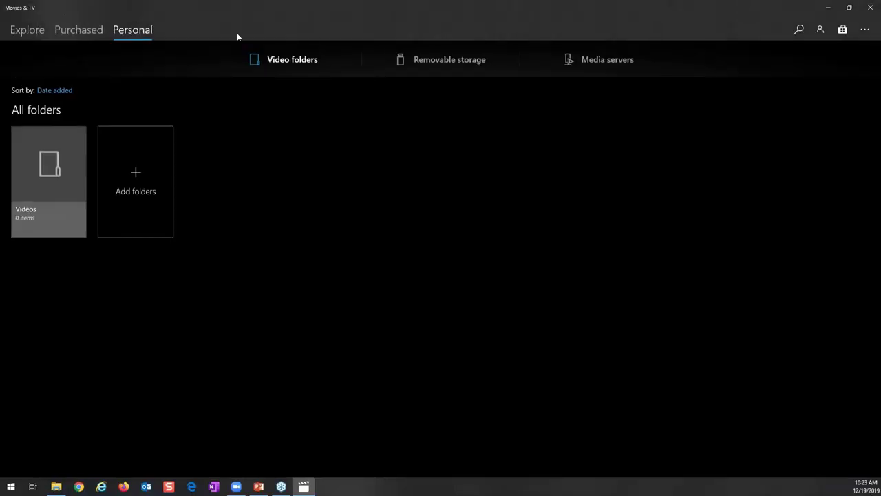
click(823, 10)
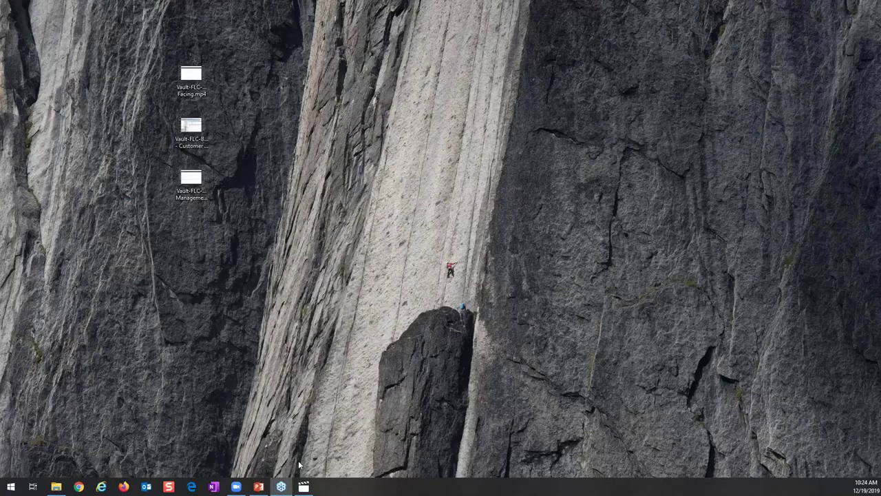
click(258, 487)
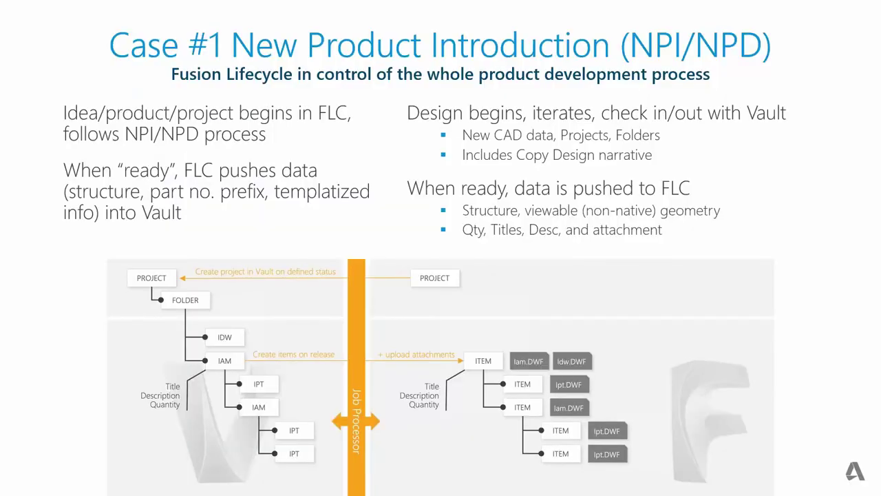
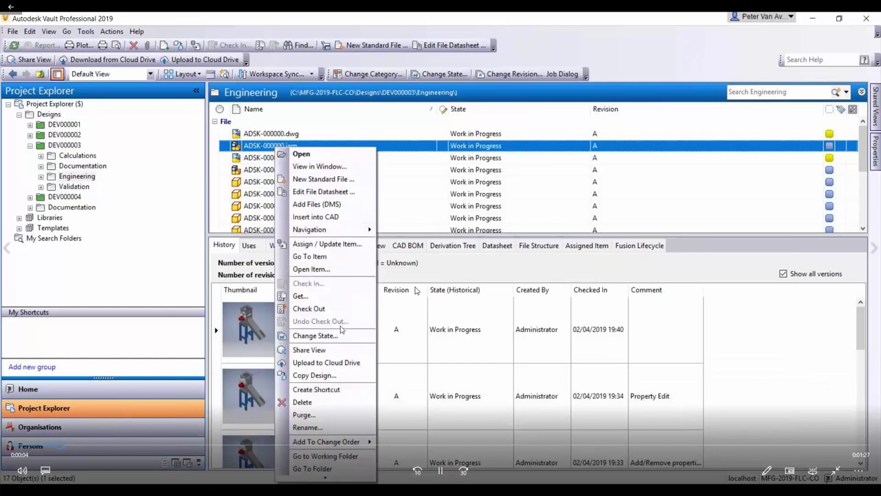
- Change the lifecycle state of ADSK-000000.iam and its related files to Released
click(343, 335)
click(486, 82)
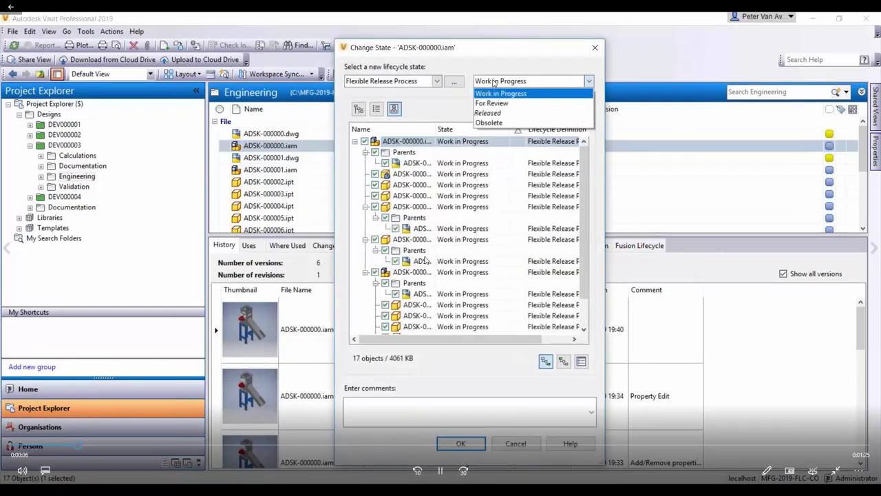
click(495, 109)
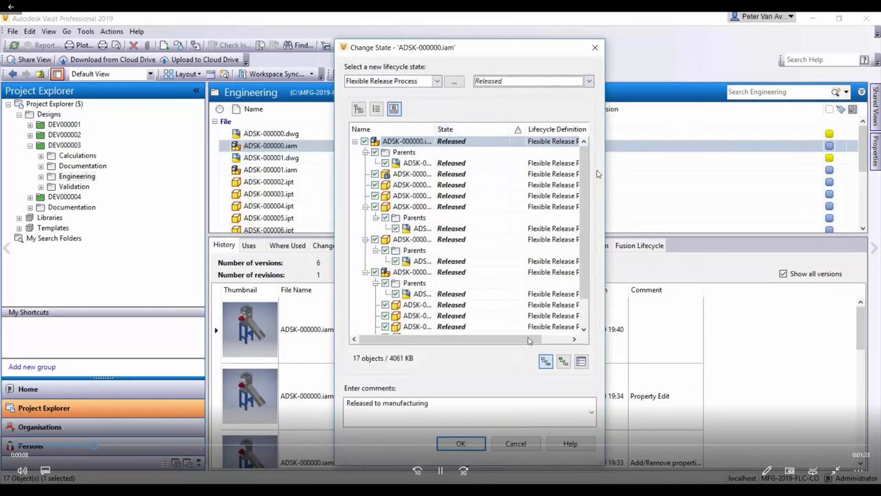
click(441, 471)
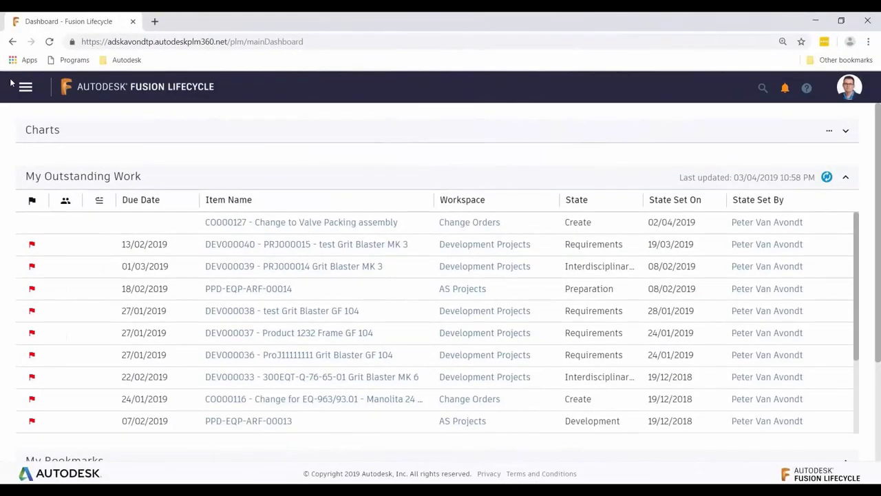
- Open the Vault Items & Boms workspace from the Vault Connector group
click(25, 87)
click(62, 154)
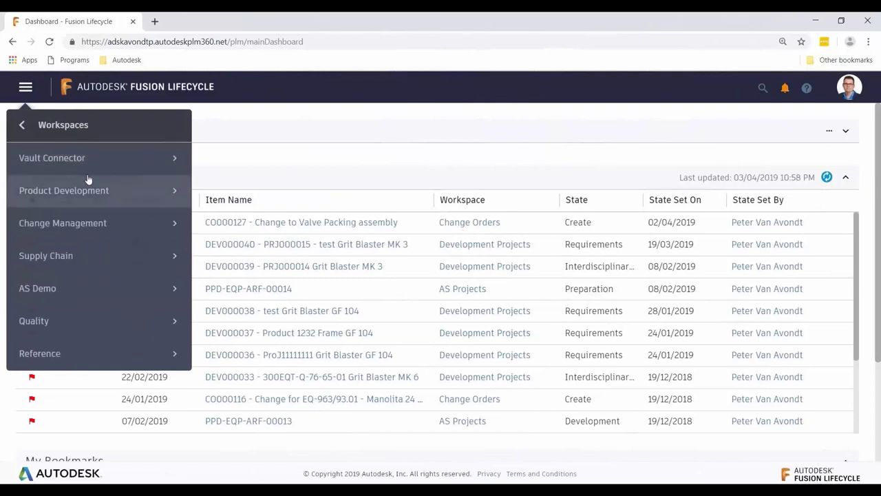
click(98, 165)
click(97, 188)
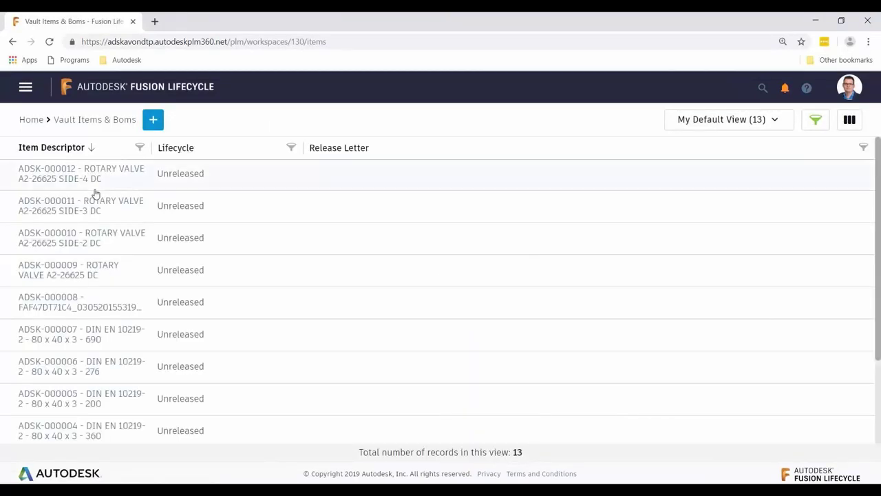
- Find the item ADSK-000000 - Discharge Chute in the item list and open its details
scroll(115, 196, down, 1)
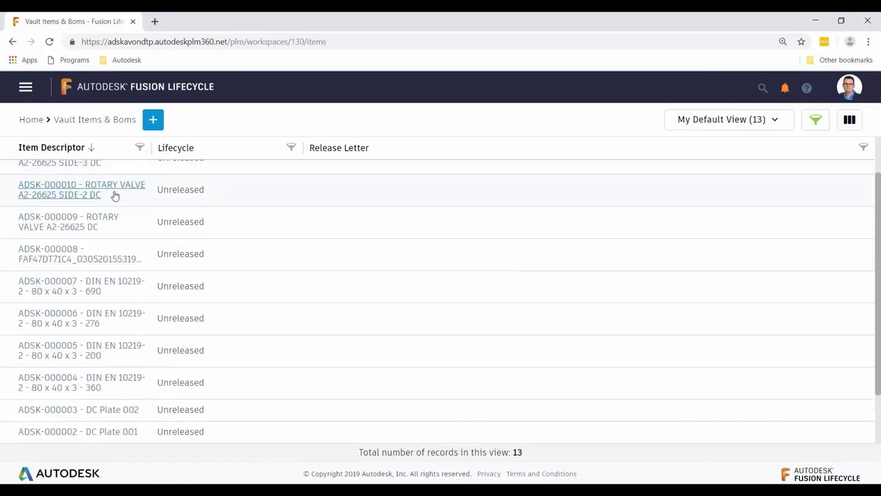
scroll(115, 196, down, 1)
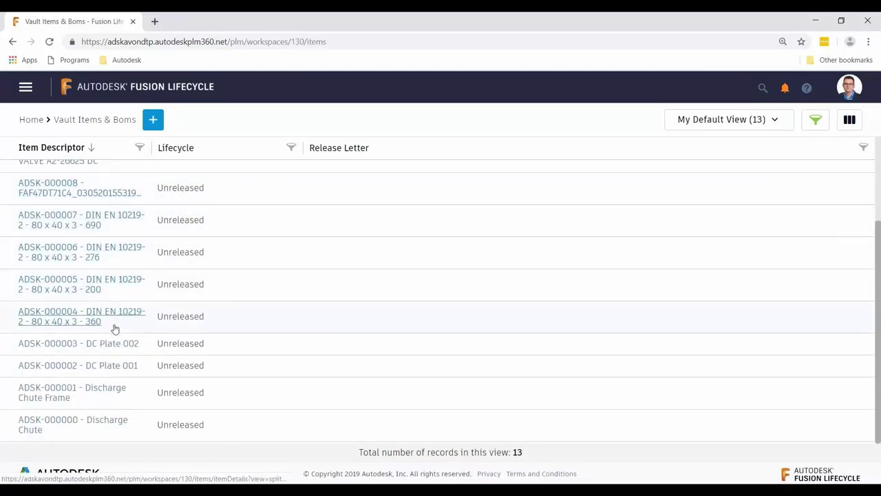
click(108, 422)
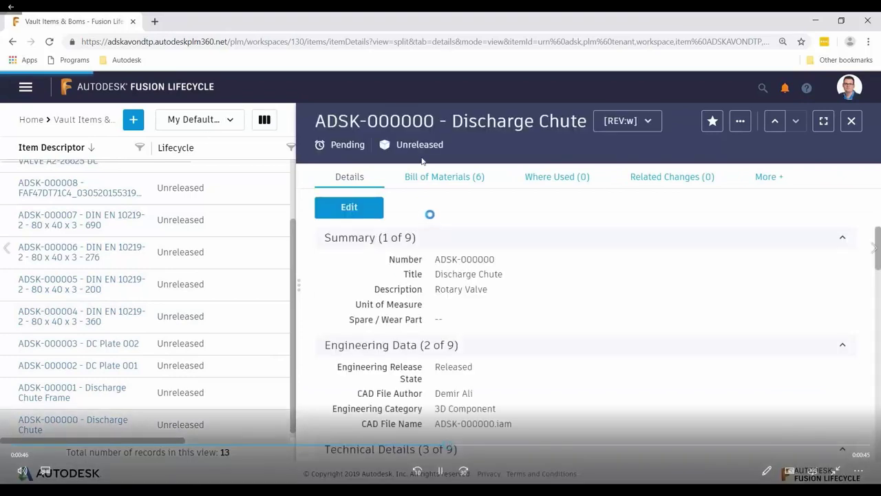
- Step through the BOM demo playback, examining the Discharge Chute's engineering data, attachments and the ADSK-000000.dwg.dwf drawing
click(443, 472)
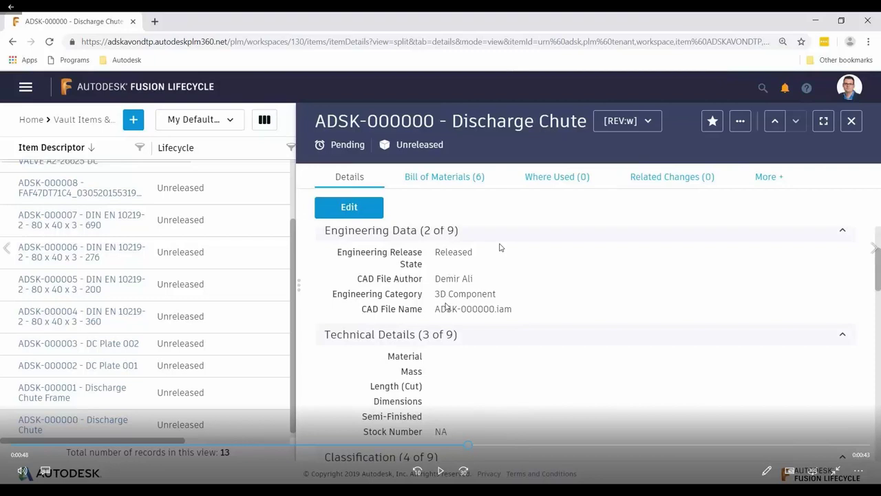
click(441, 470)
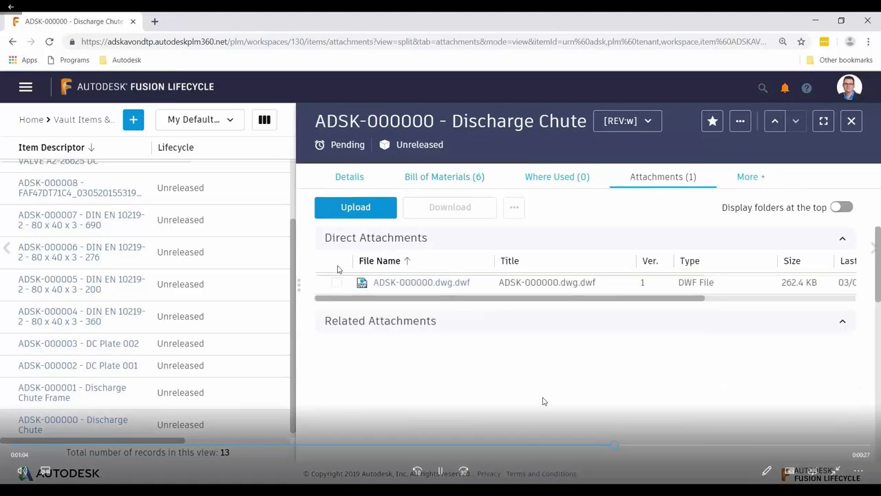
click(447, 472)
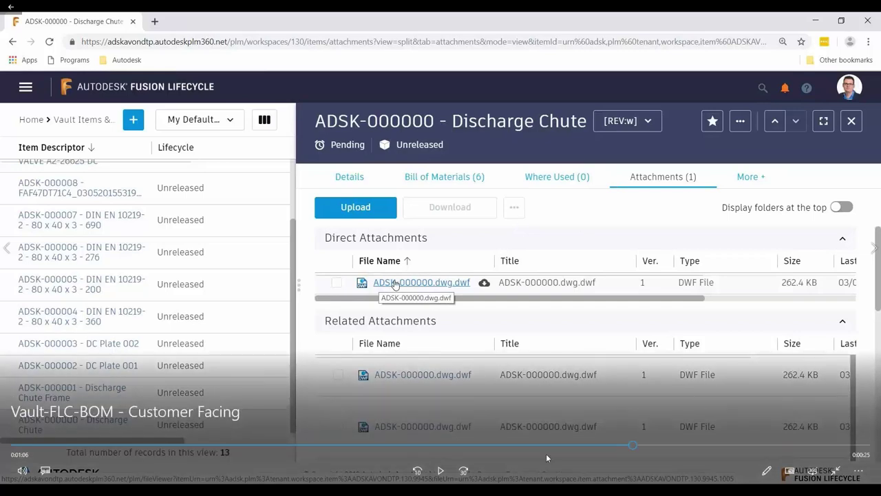
click(441, 471)
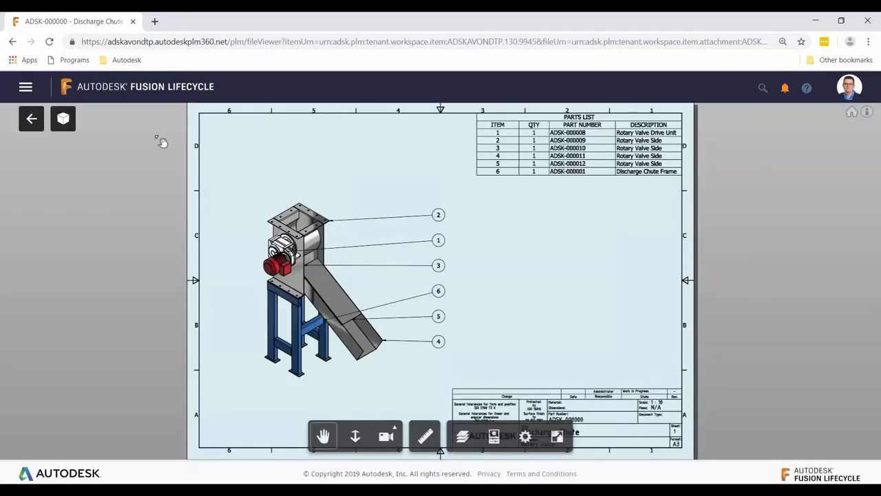
- Return from the drawing to the item list and show where the rotary valve item ADSK-000011 is used
click(31, 120)
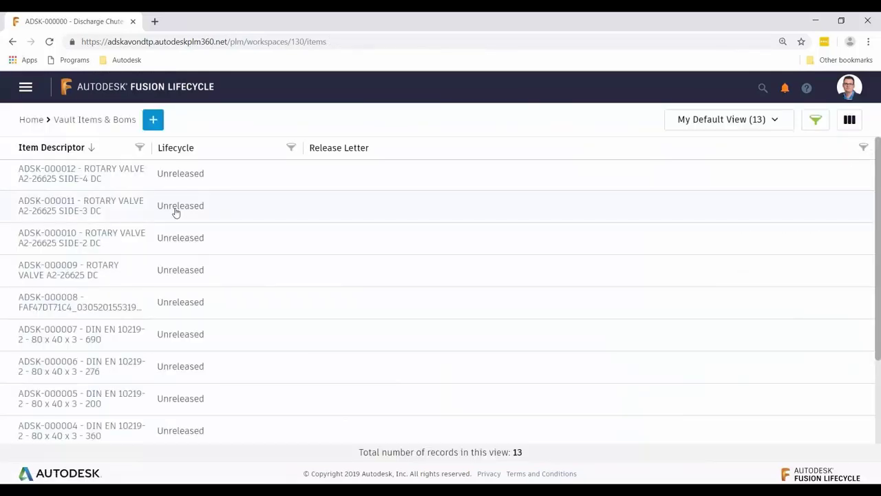
click(138, 206)
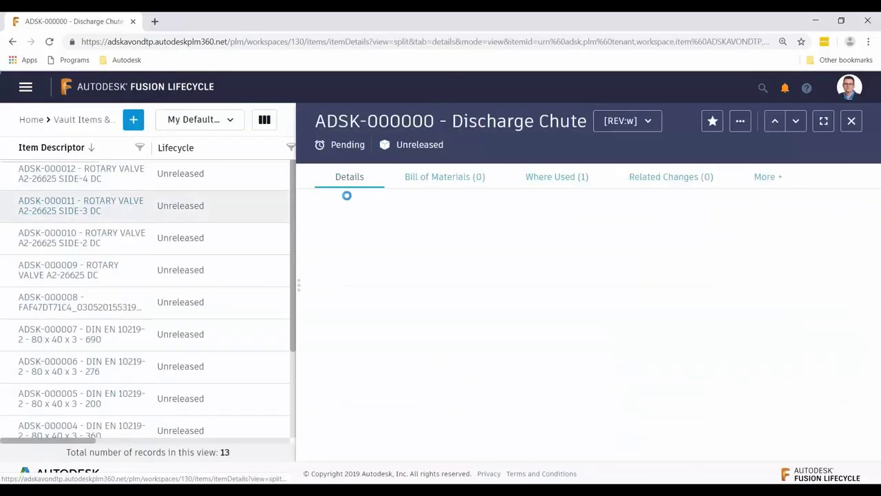
click(551, 178)
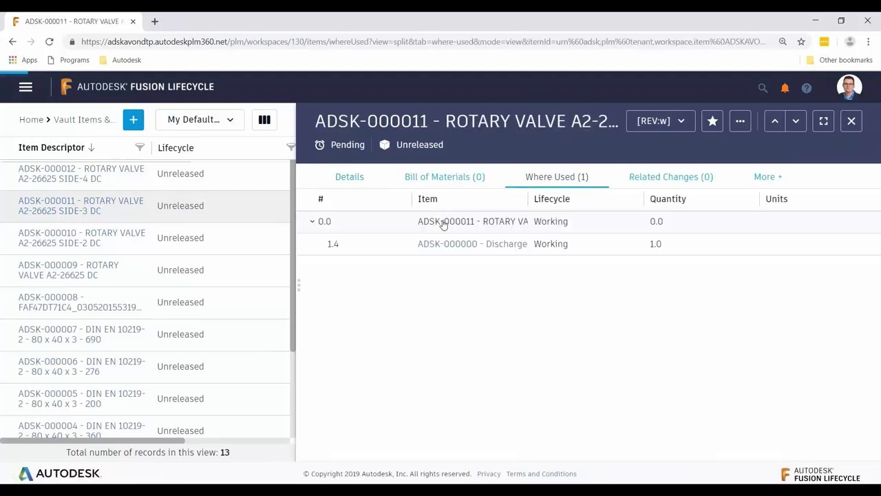
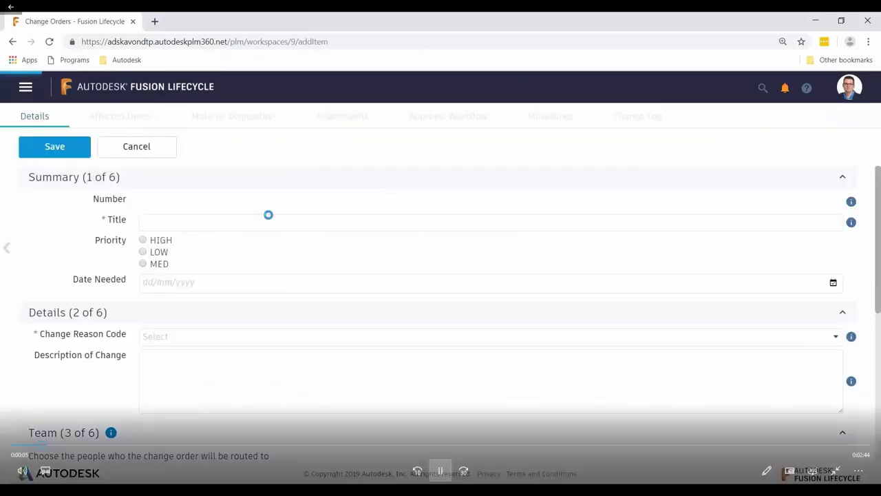
- Pause the change order demo at the blank new change order form
key(space)
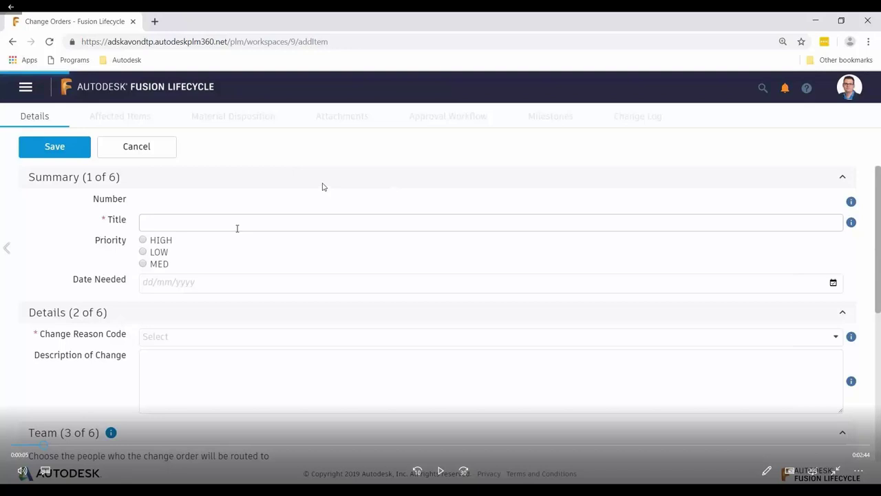
- Fill in the HIGH-priority change order "Double Capacity for Chute needed" with description "We need to double the capacity" and team Change Orders - Mechanical
click(442, 471)
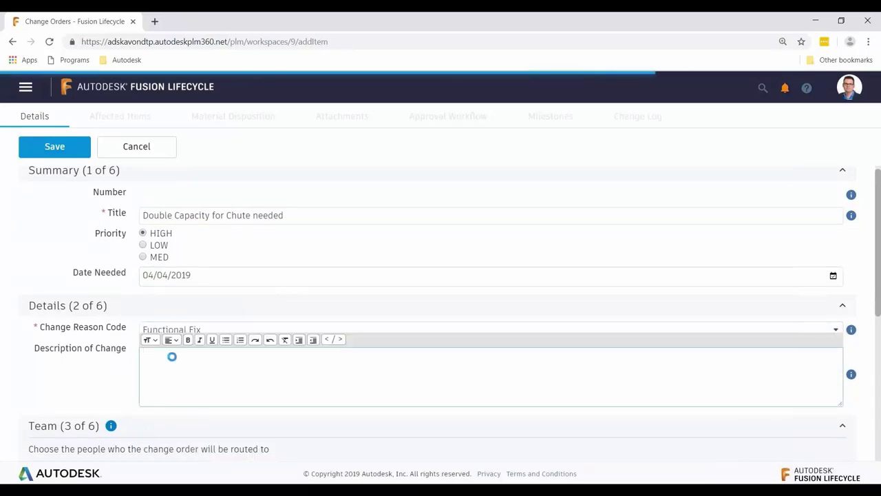
text(We need to double the capacity)
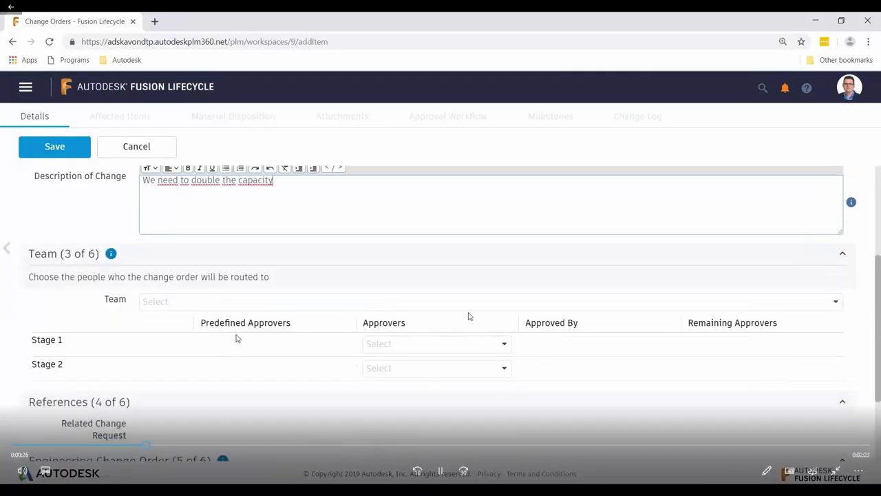
click(441, 471)
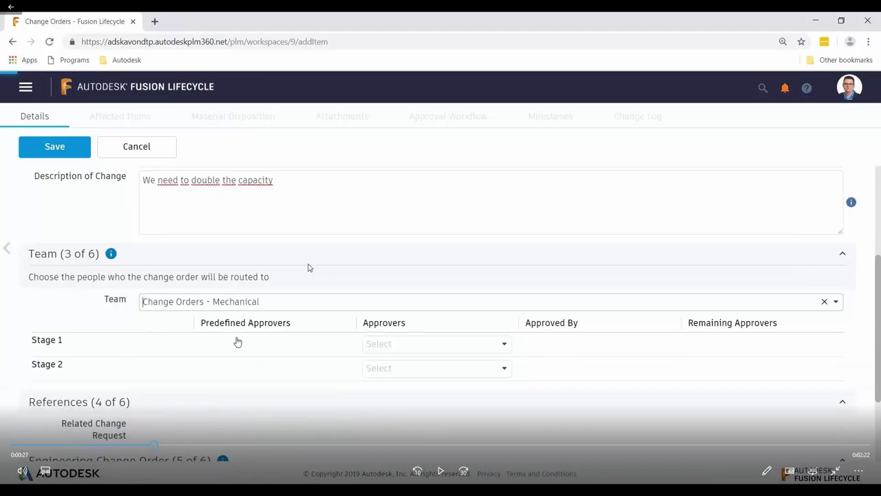
click(444, 470)
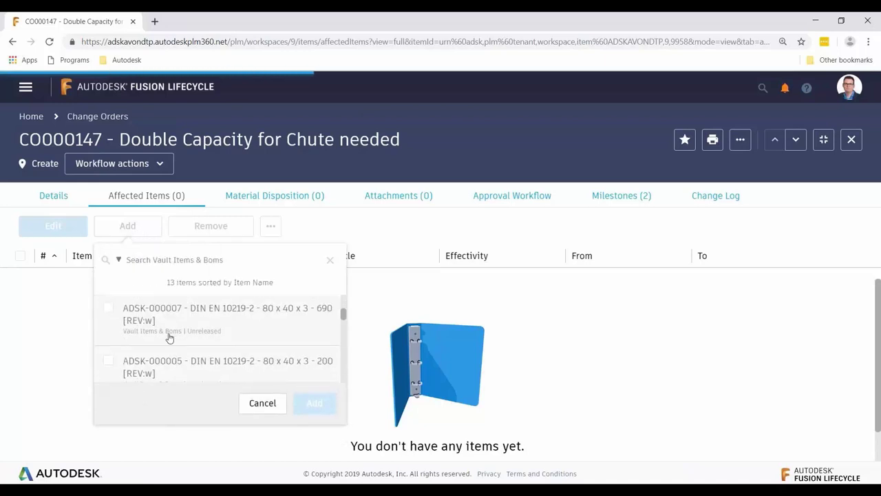
- Add ADSK-000000 - Discharge Chute to the affected items of the chute capacity change order
scroll(169, 340, down, 3)
click(178, 337)
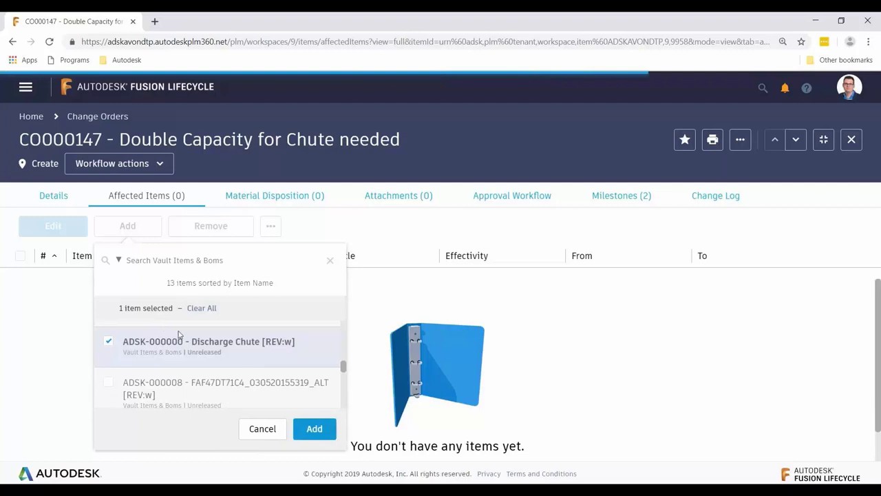
click(307, 428)
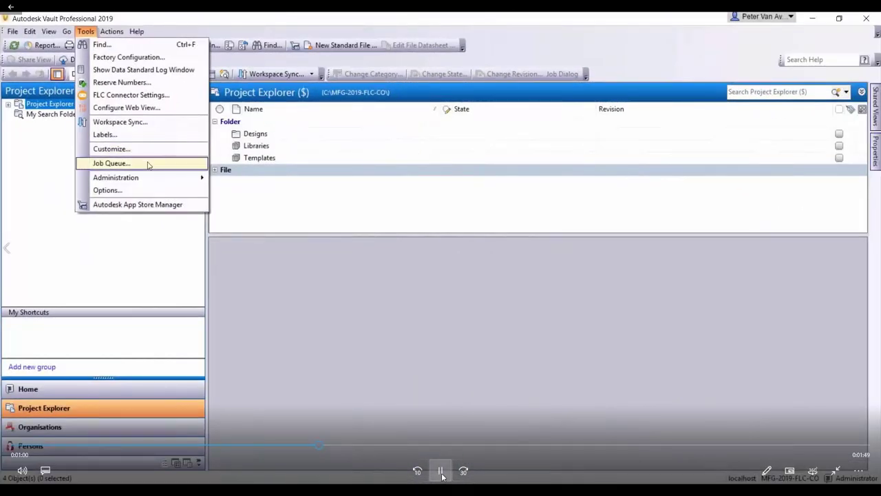
- Step through the Vault playback at the job queue and the DEV000003 Engineering folder, and refresh the file list
click(440, 471)
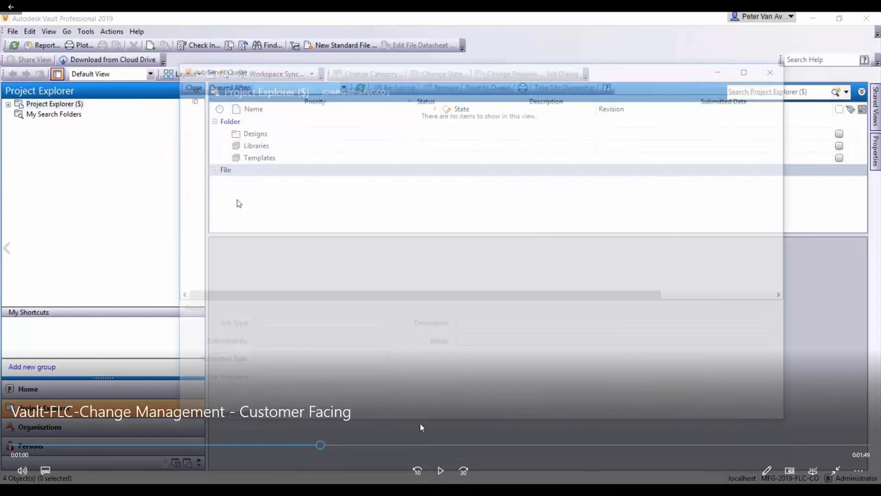
click(441, 472)
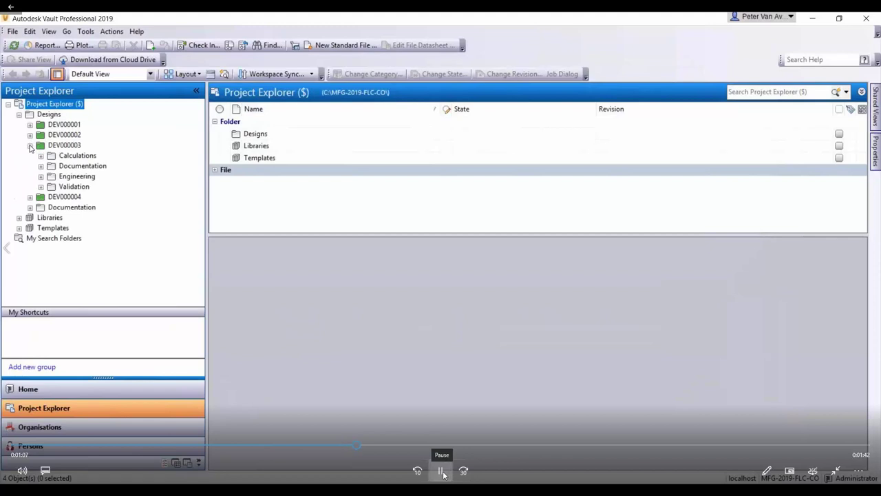
click(441, 471)
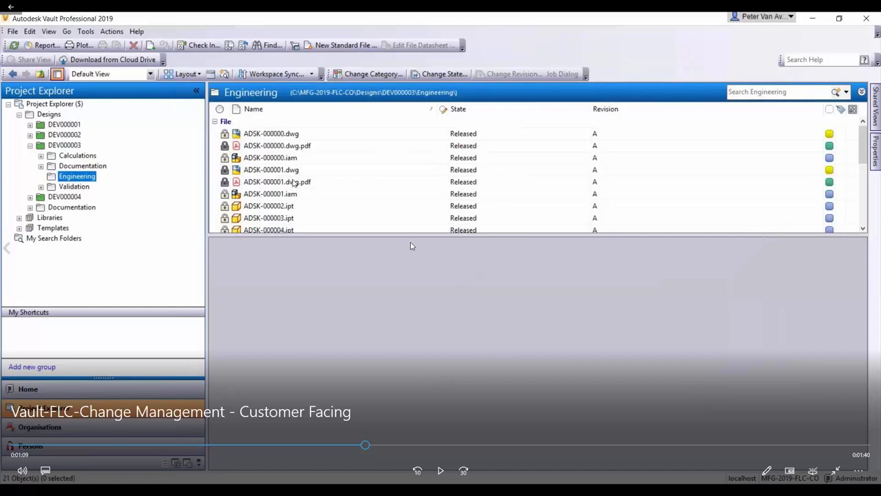
click(441, 470)
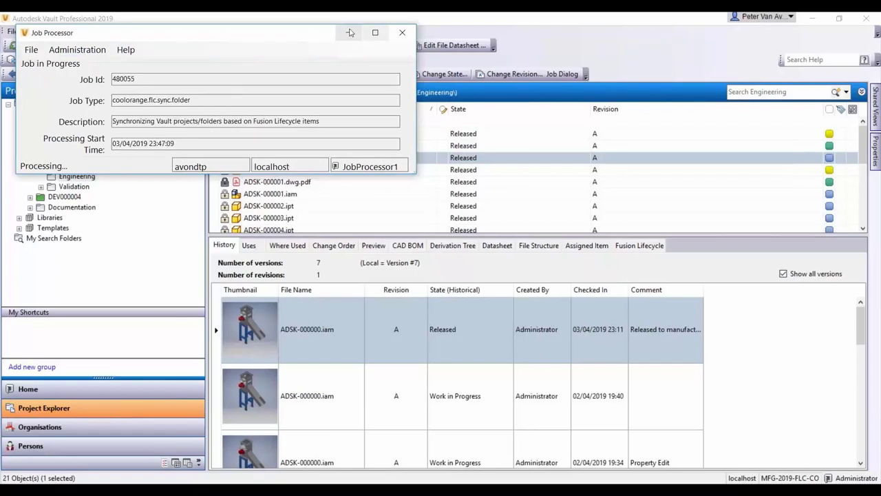
click(14, 45)
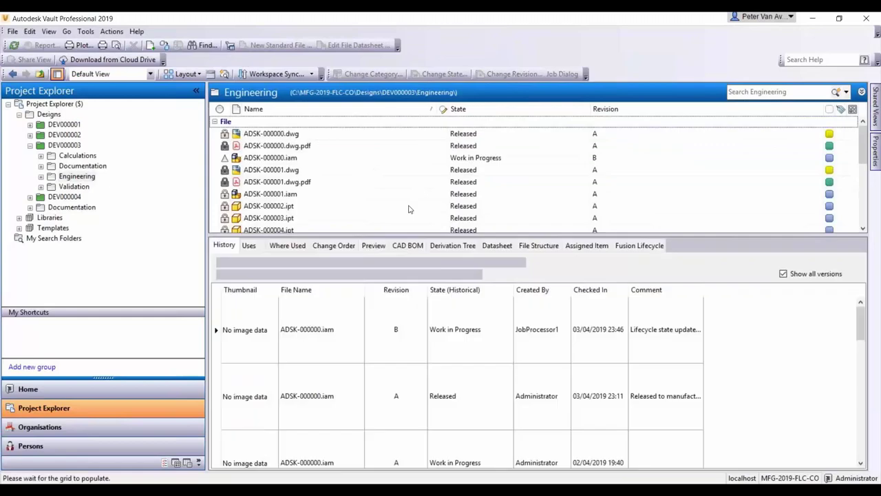
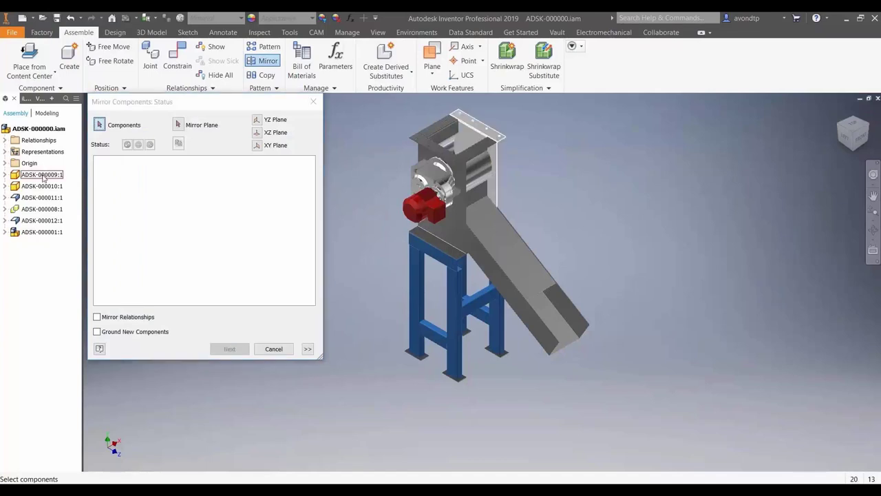
- Mirror all components of ADSK-000000.iam about a side face of the blue frame, reusing the existing parts and skipping new file numbers
shift+click(46, 232)
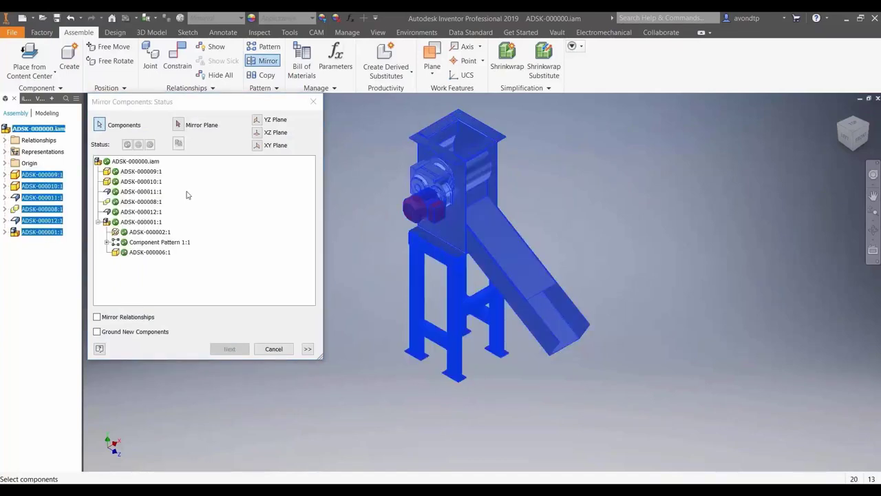
click(178, 125)
shift+middle_drag(482, 268, 554, 250)
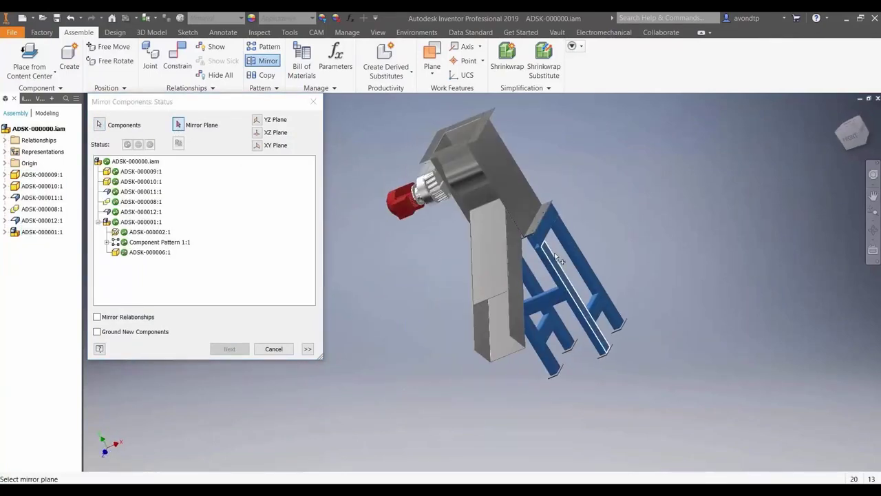
click(554, 252)
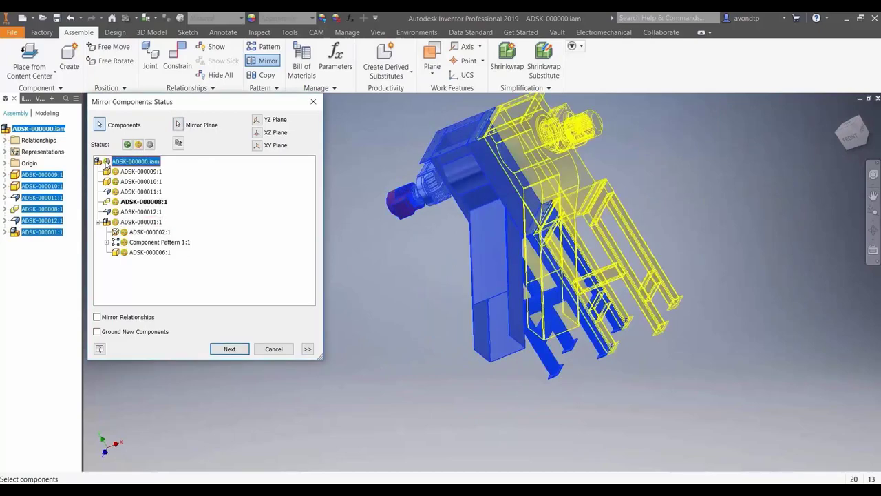
click(229, 348)
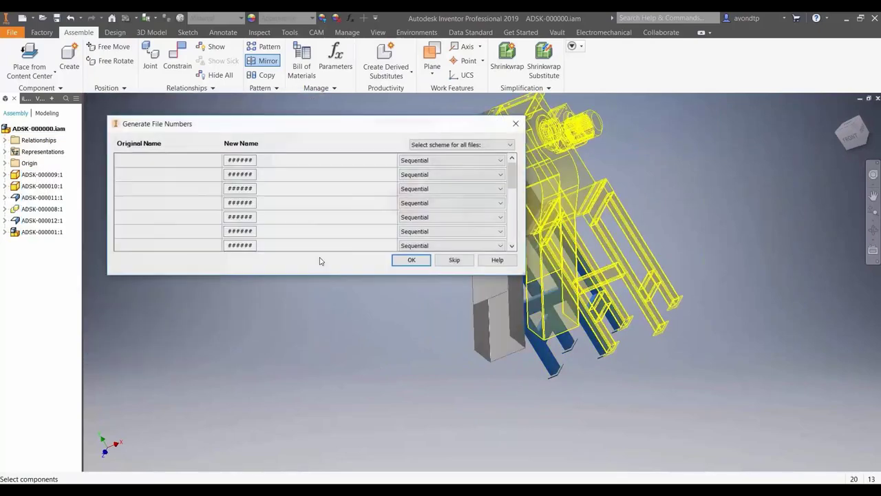
click(446, 256)
click(444, 253)
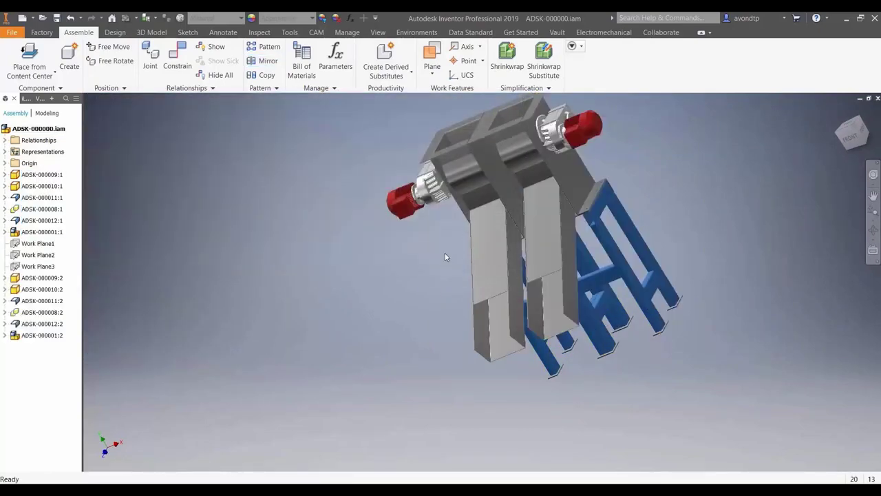
click(836, 112)
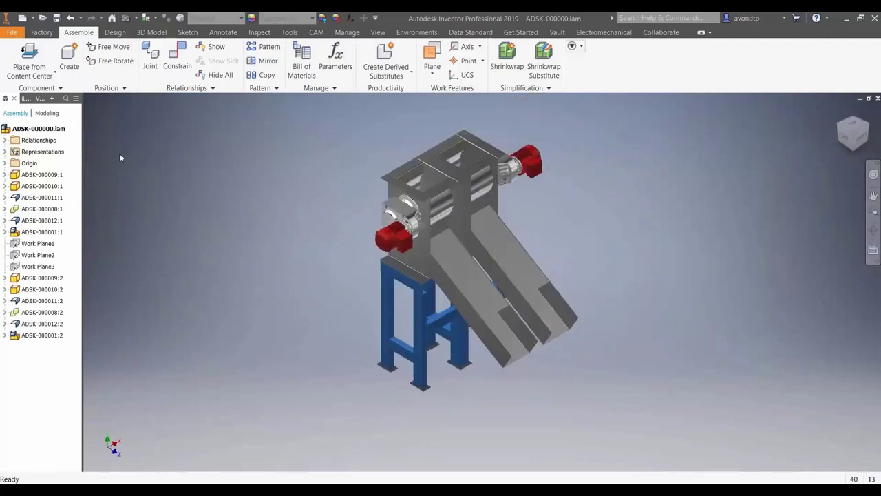
- Check the modified assembly ADSK-000000.iam in to the vault
click(40, 98)
right_click(50, 132)
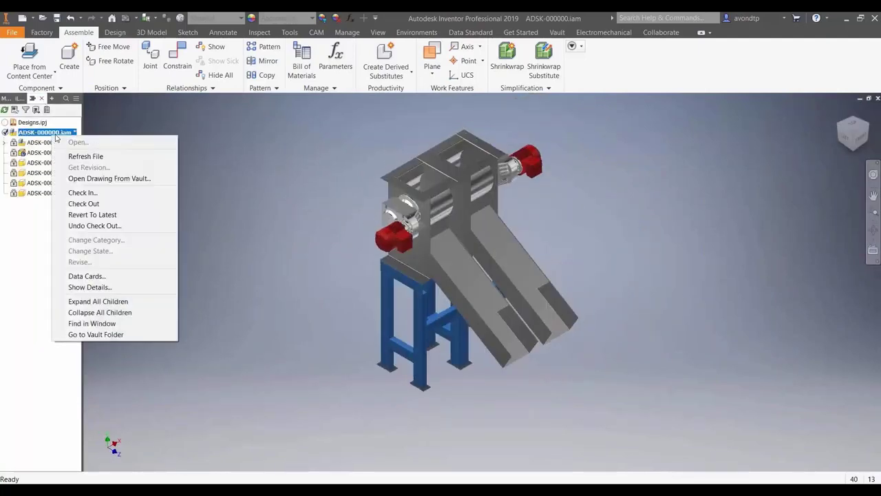
click(83, 192)
click(256, 145)
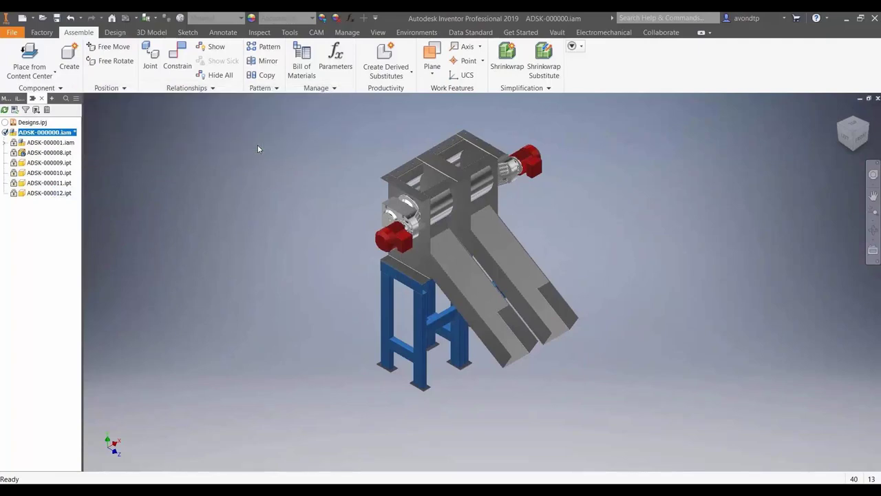
click(492, 381)
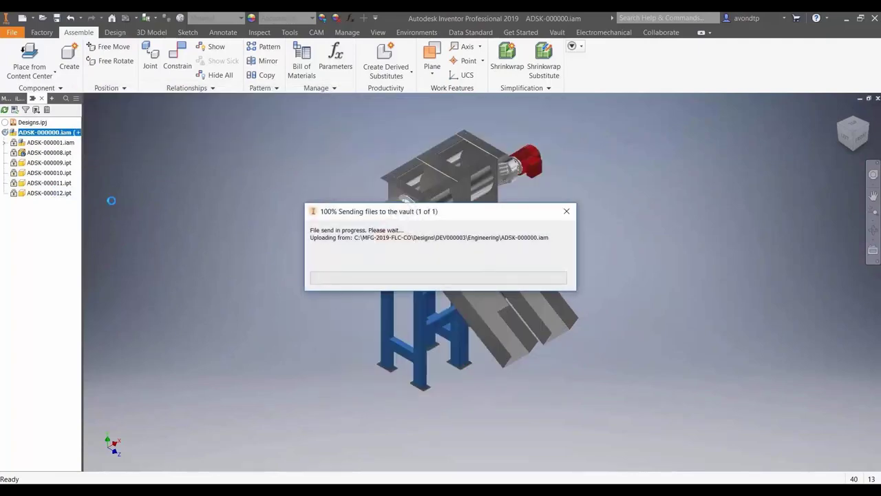
- Open the assembly's drawing ADSK-000000.dwg from the vault and change its state to Work in Progress
right_click(47, 130)
click(123, 169)
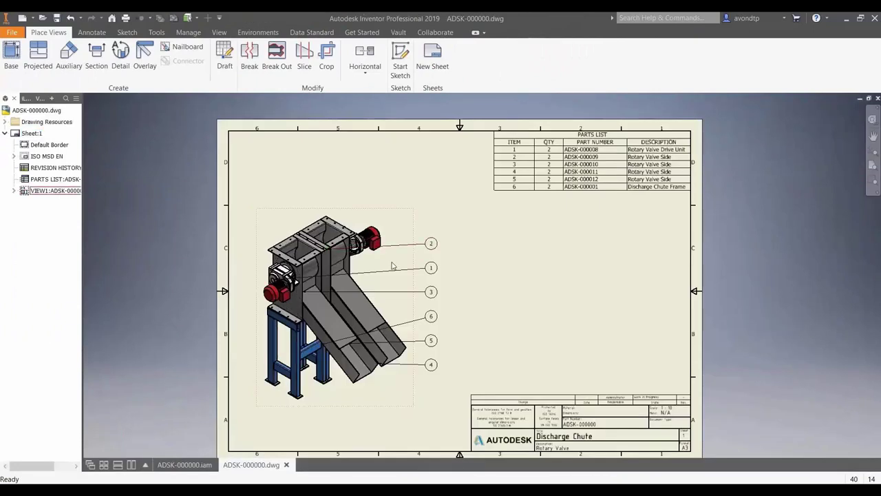
click(39, 98)
right_click(44, 133)
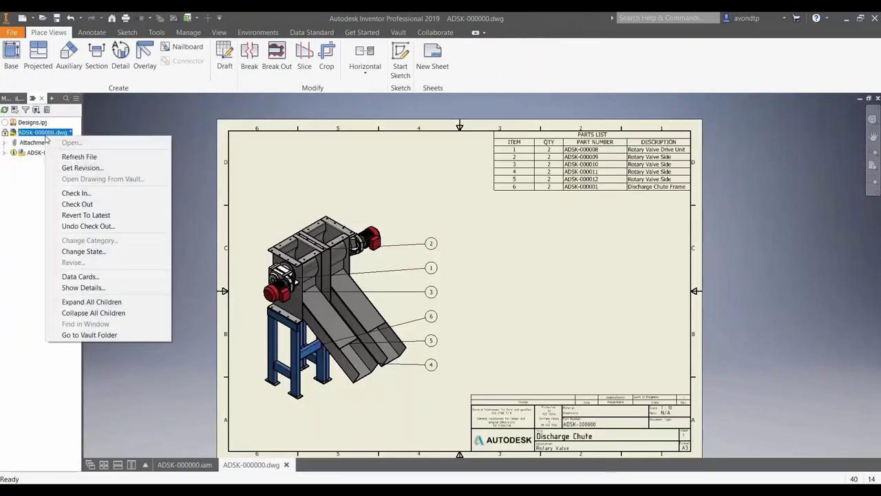
click(100, 251)
click(103, 196)
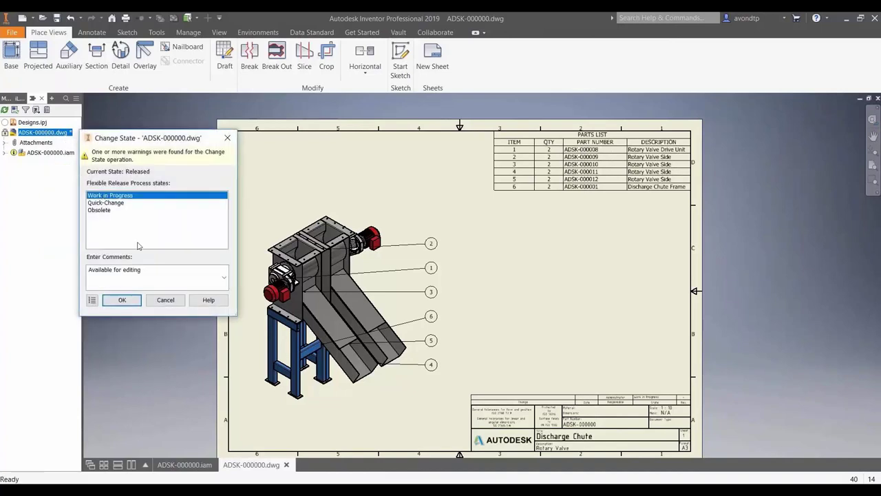
click(122, 299)
mouse_move(58, 138)
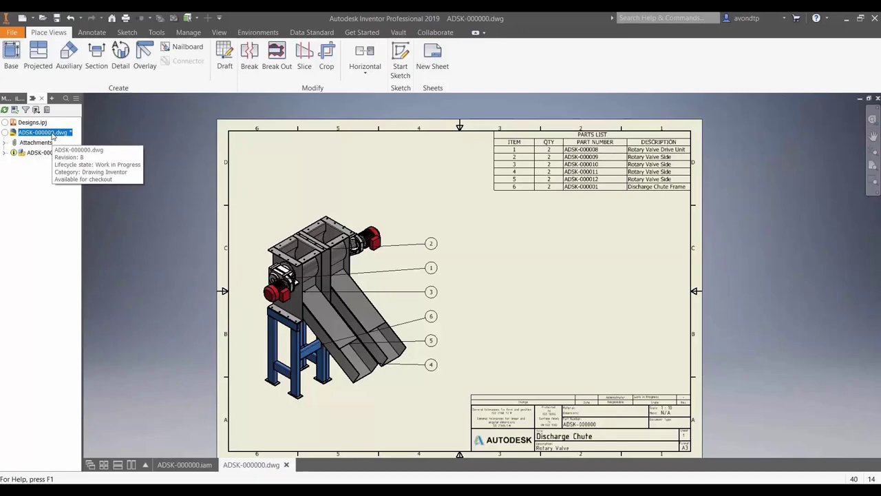
- Check out ADSK-000000.dwg and check the updated drawing back in to the vault
right_click(52, 136)
click(82, 199)
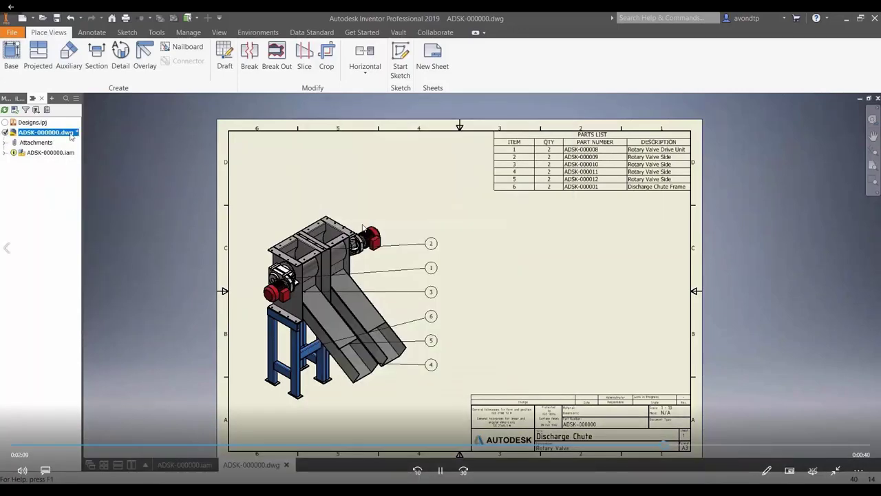
right_click(69, 132)
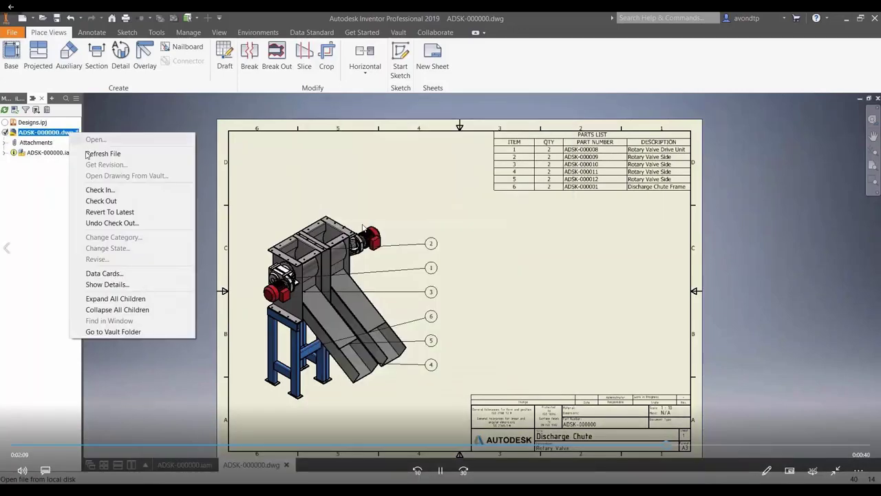
click(101, 190)
click(232, 147)
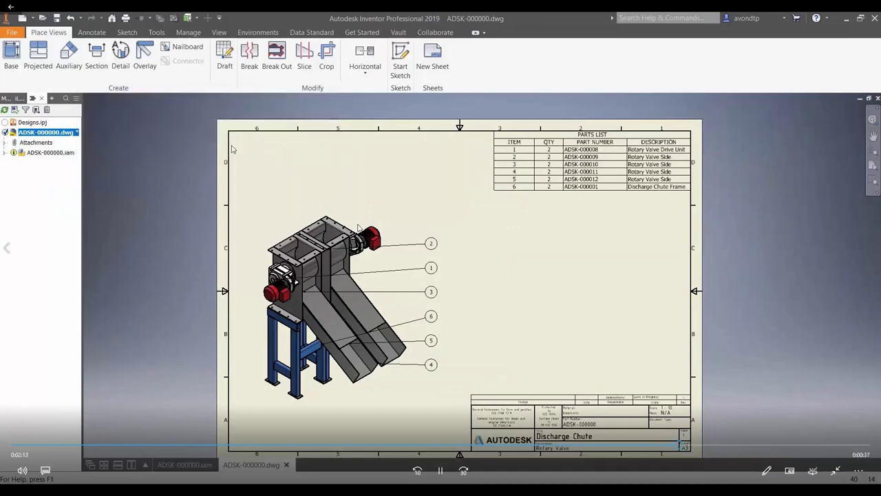
click(495, 381)
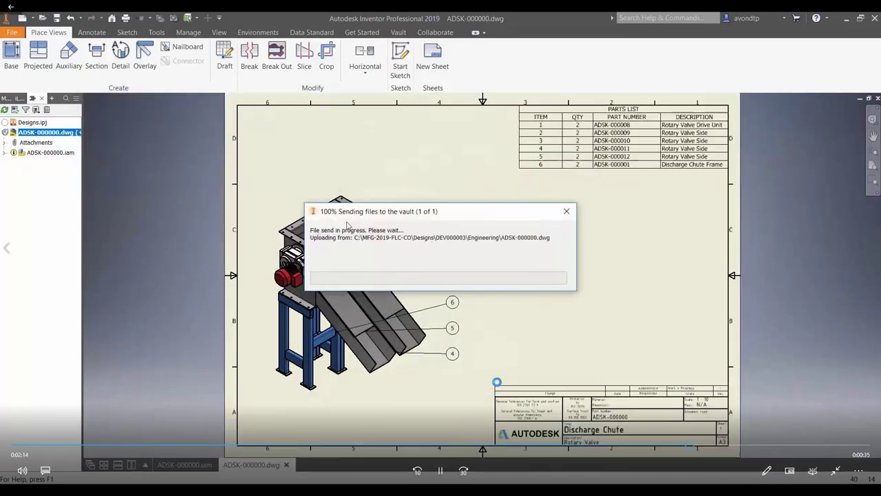
- Change the state of ADSK-000000.dwg and ADSK-000000.iam to Released, replaying the state change before continuing the demo
right_click(61, 154)
click(113, 270)
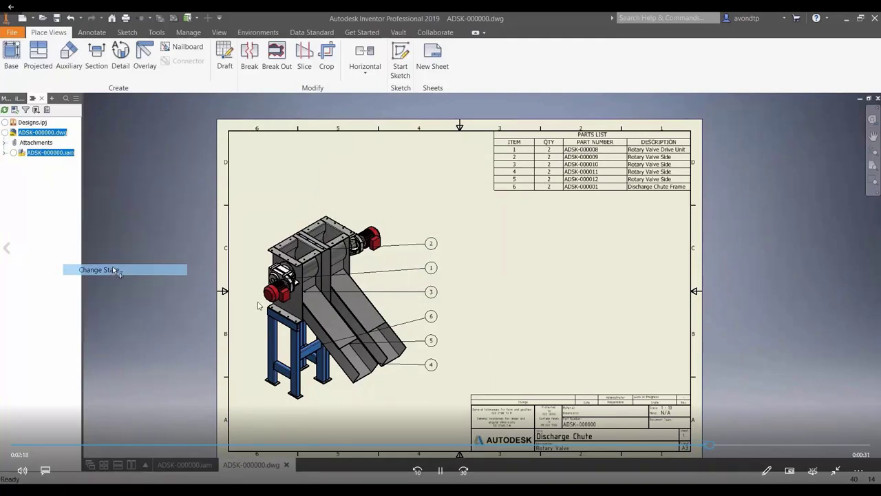
click(103, 183)
click(122, 282)
click(446, 474)
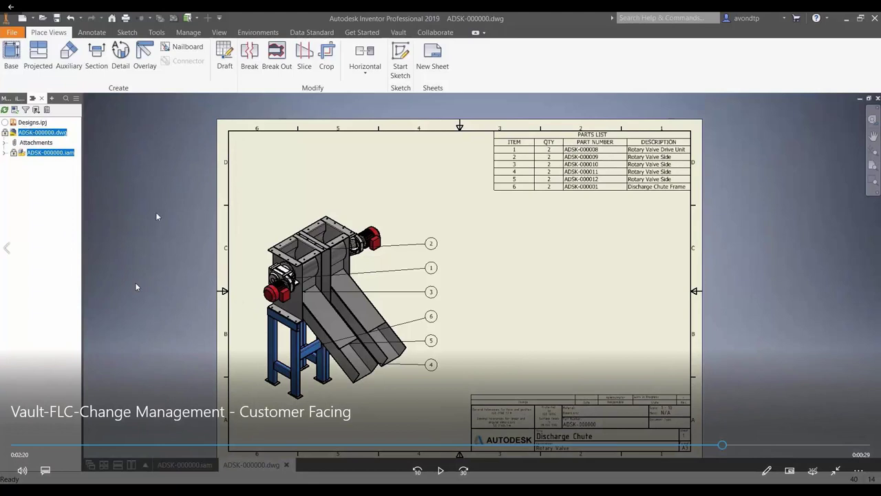
drag(726, 447, 720, 445)
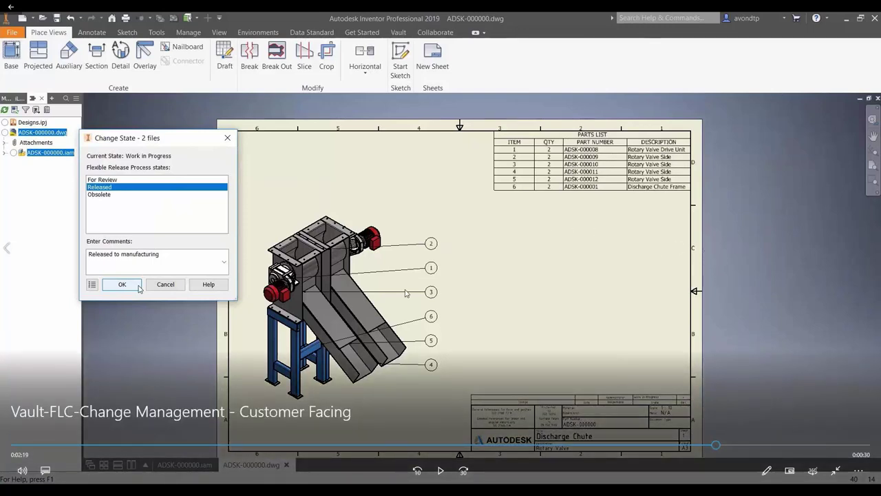
click(442, 473)
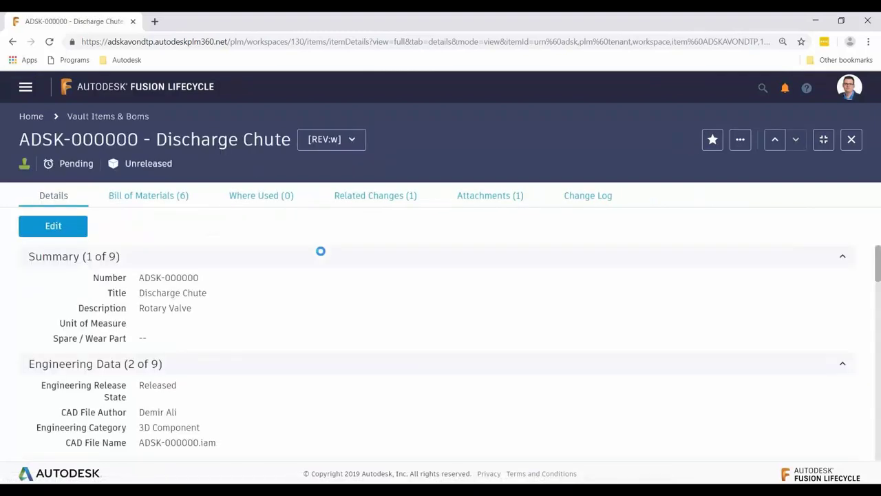
- Examine the Discharge Chute's bill of materials and attachments in Fusion Lifecycle, and view the ADSK-000000.dwg.dwf drawing
click(155, 196)
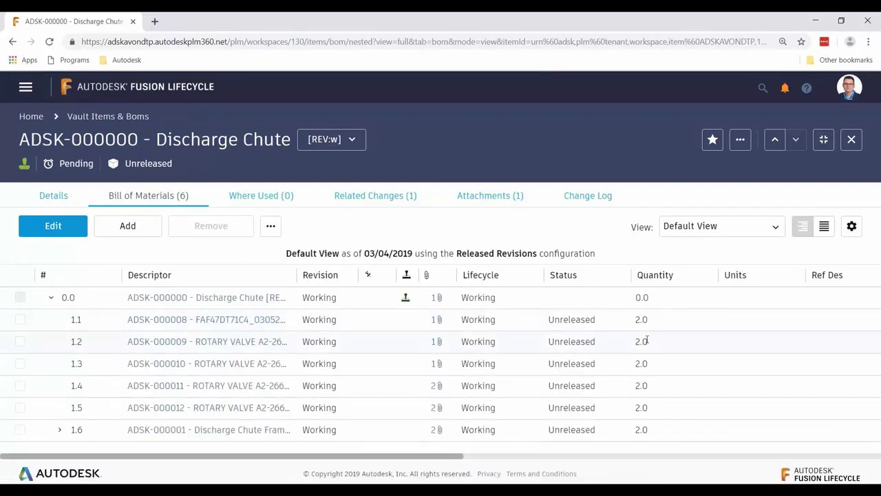
click(486, 198)
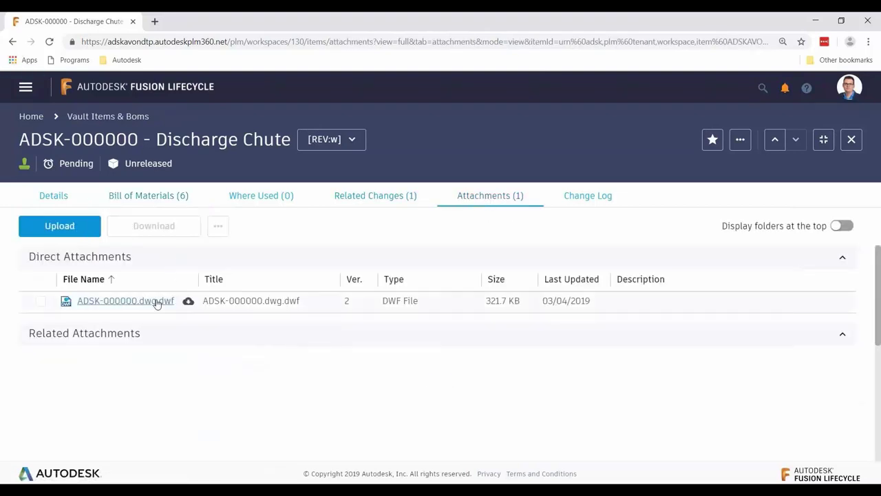
click(157, 303)
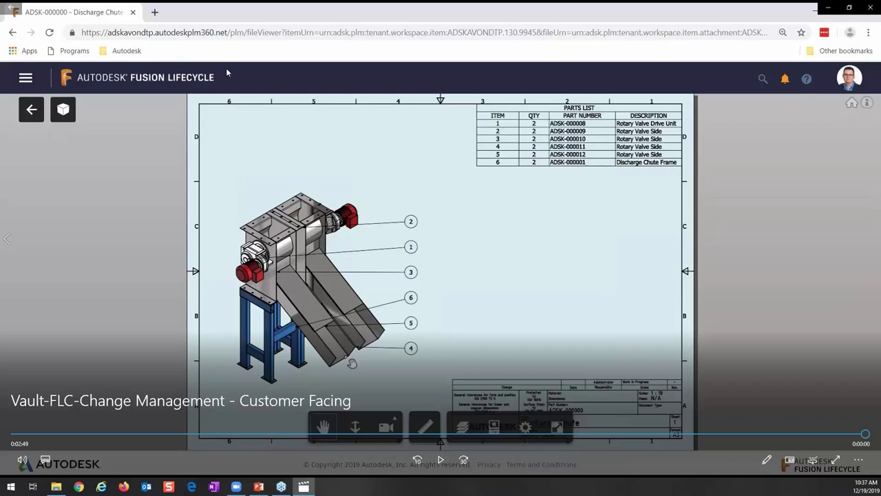
- Leave the finished change management video and switch back to the PowerPoint presentation at the Case #3 Change Management slide
click(17, 18)
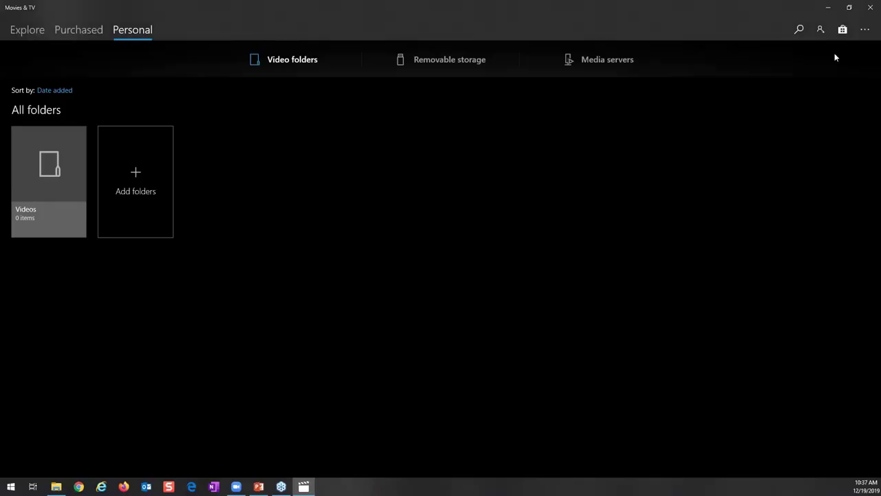
click(827, 14)
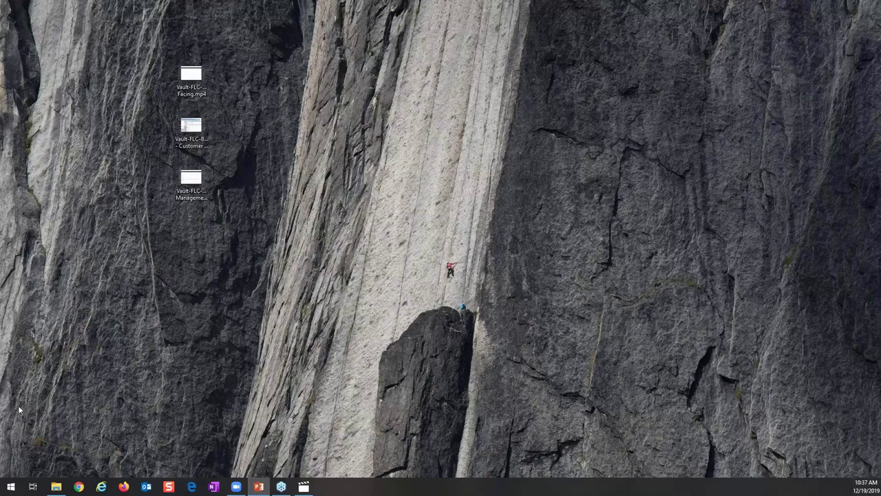
click(258, 486)
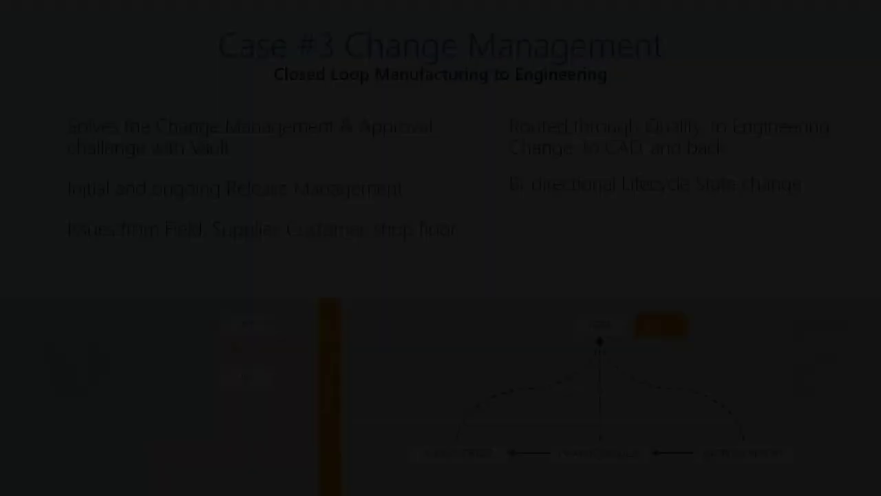